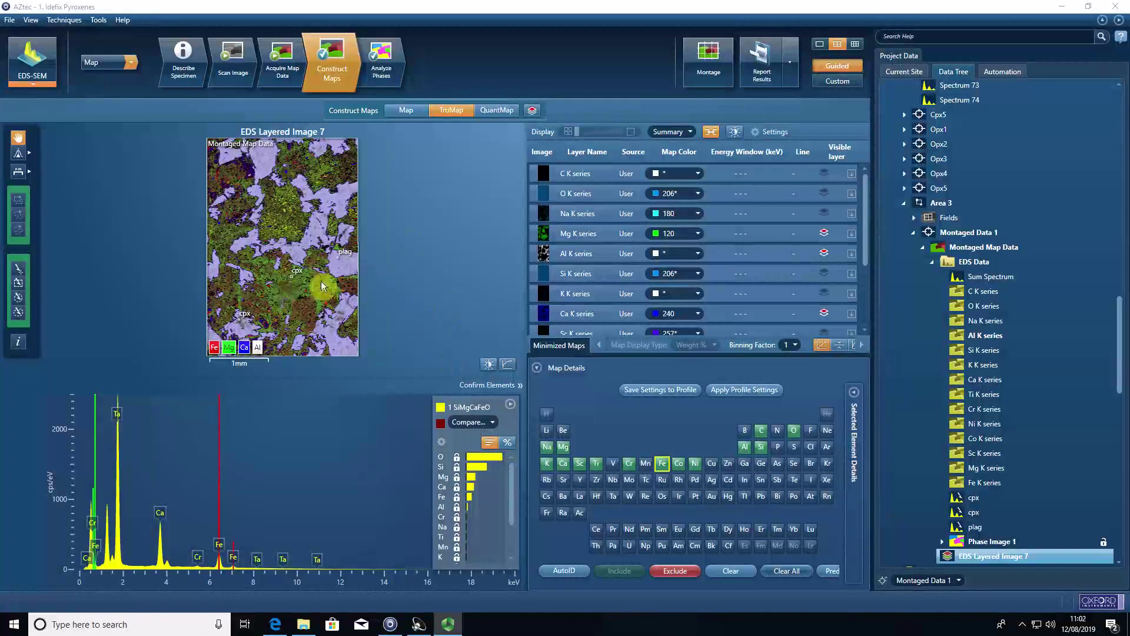
Switch from the TruMap layered element map to the Analyze Phases step
left_click(381, 82)
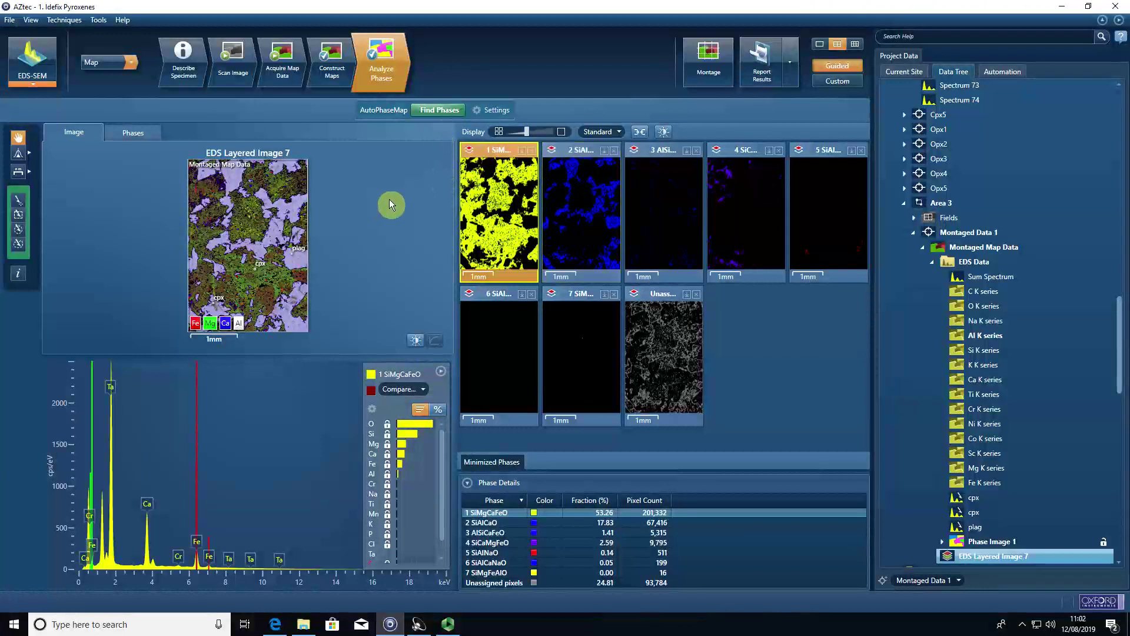
Run AutoPhaseMap Find Phases, check its Settings, and scroll the Data Tree to Phase Image 1
left_click(493, 110)
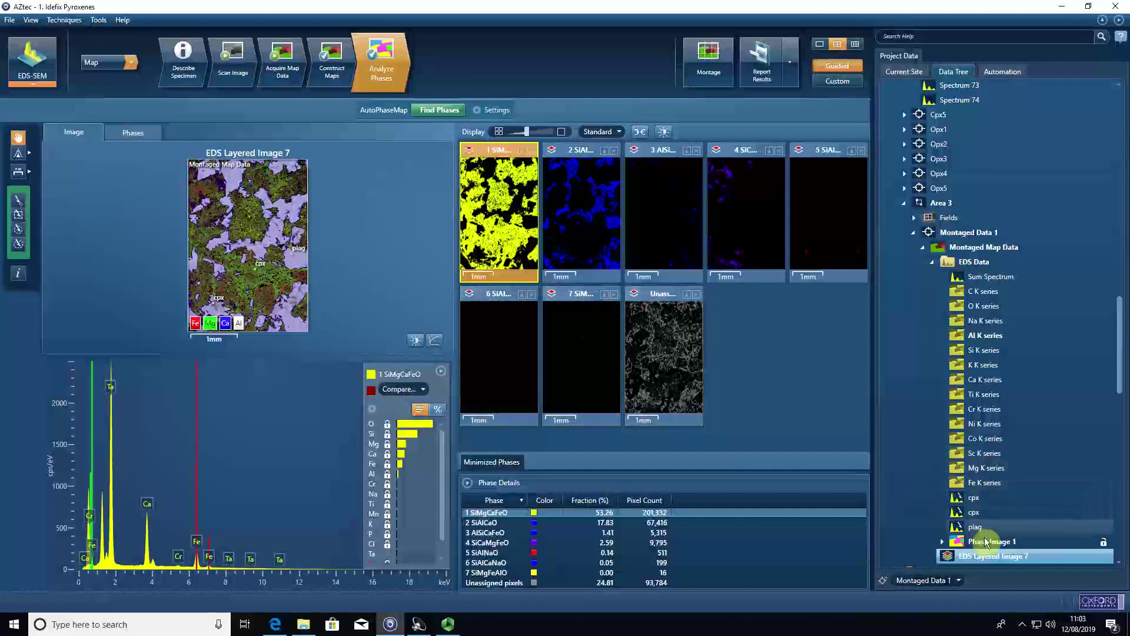
scroll(987, 542, "down", 2)
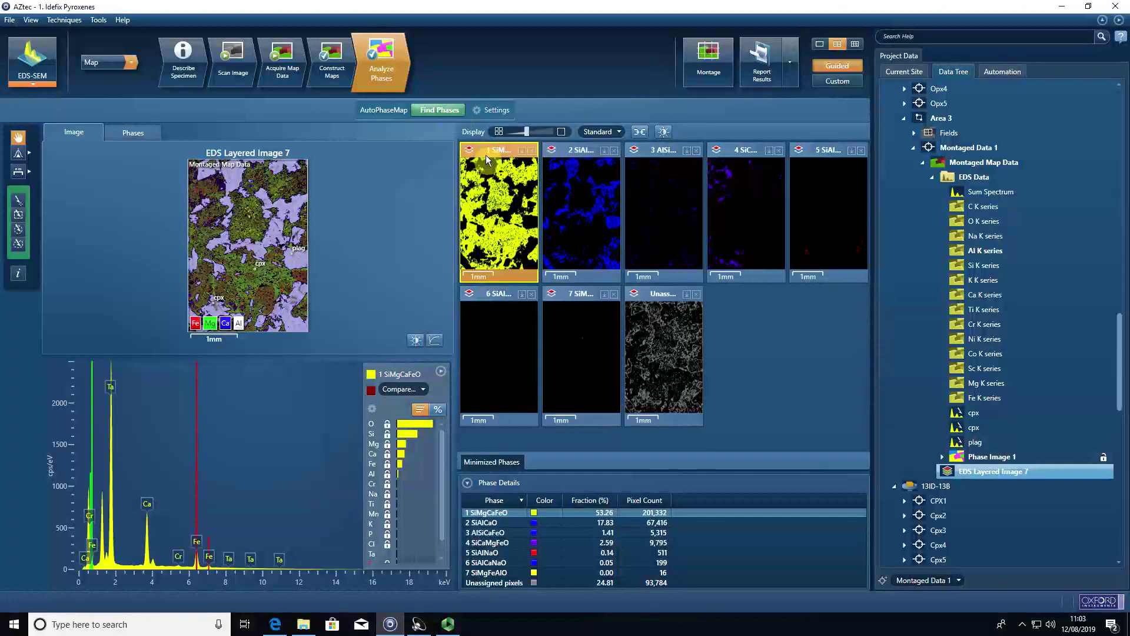
Expand Phase Image 1 and view maps of phases 2 SiAlCaO through 7 SiMgFeAlO and unassigned pixels
left_click(943, 463)
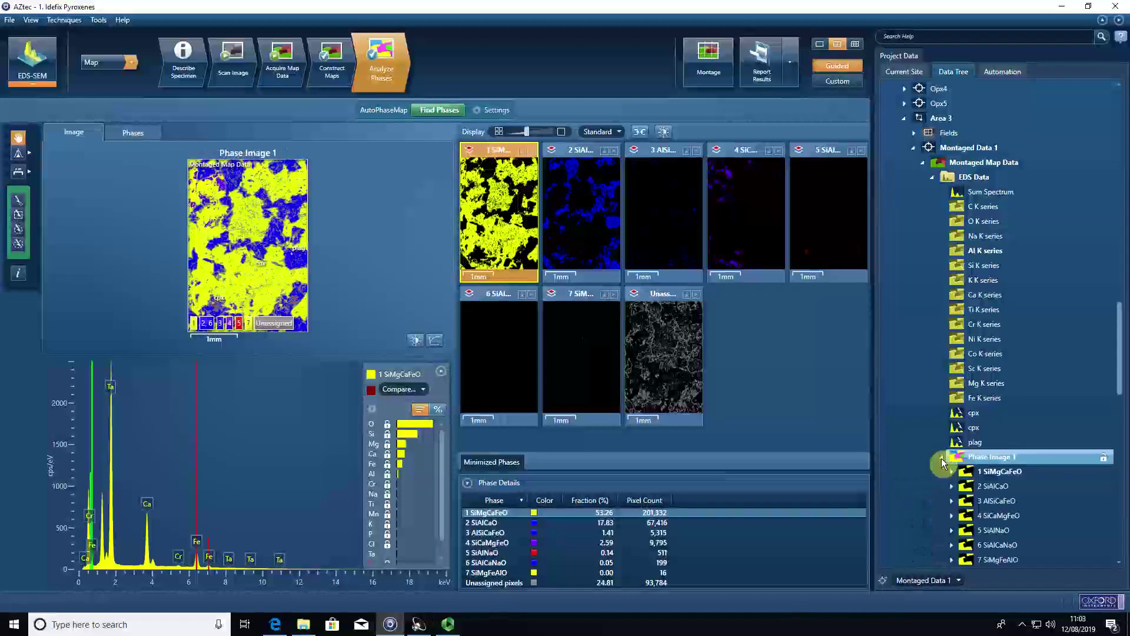
scroll(995, 382, "down", 5)
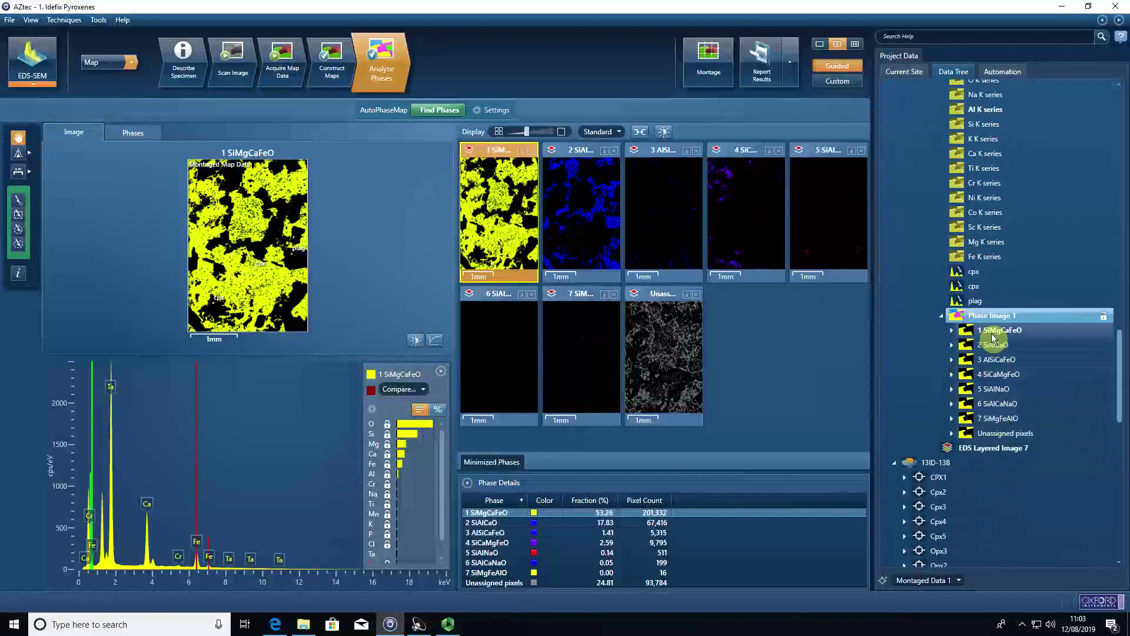
left_click(994, 346)
left_click(998, 360)
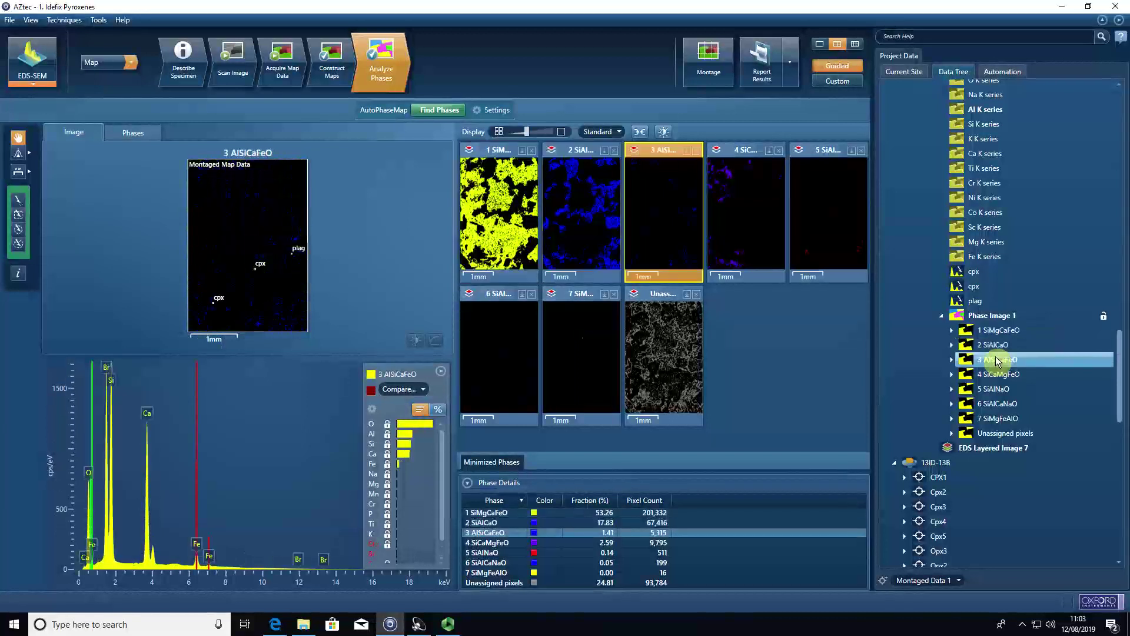
left_click(1000, 375)
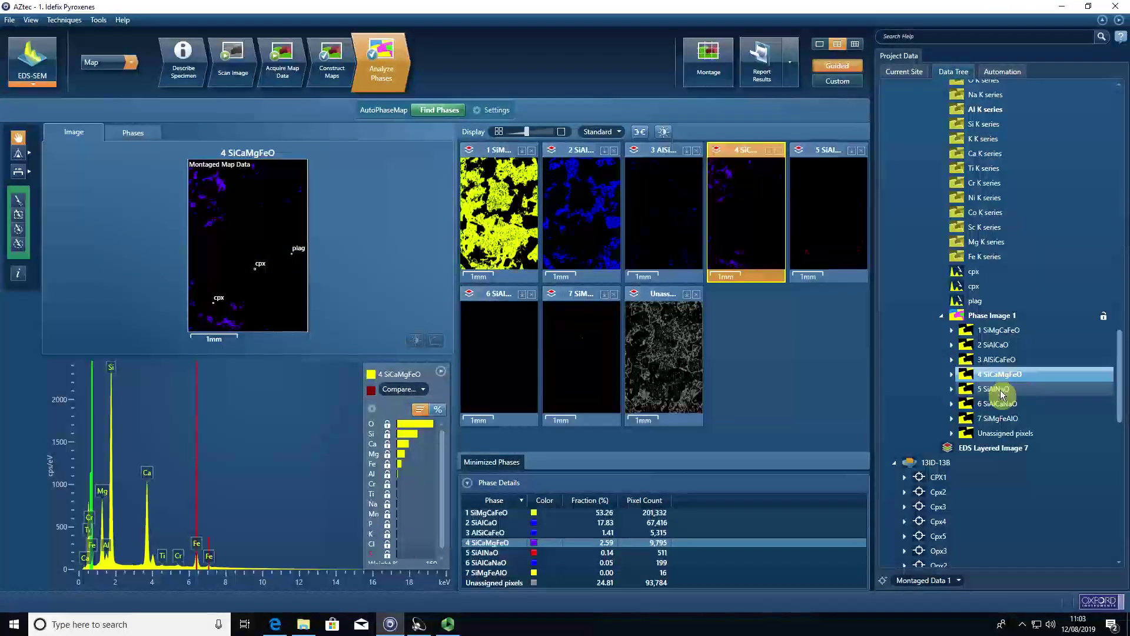
left_click(1001, 389)
left_click(1002, 403)
left_click(1004, 418)
left_click(1006, 434)
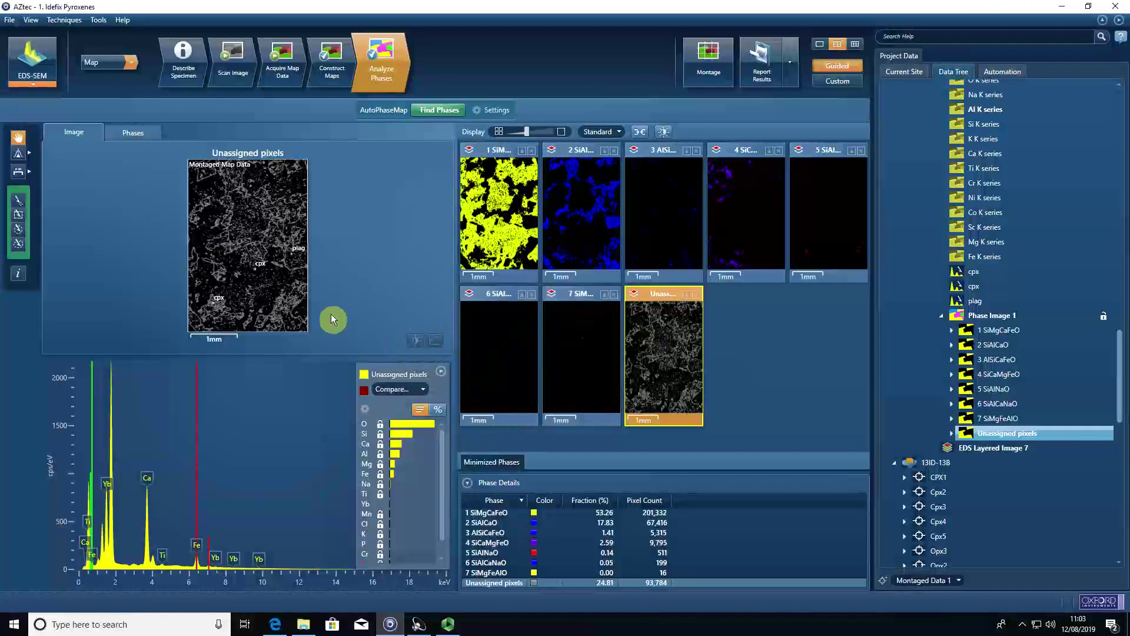
Zoom around the Unassigned pixels map, then display the 1 SiMgCaFeO map and spectrum
scroll(221, 313, "up", 5)
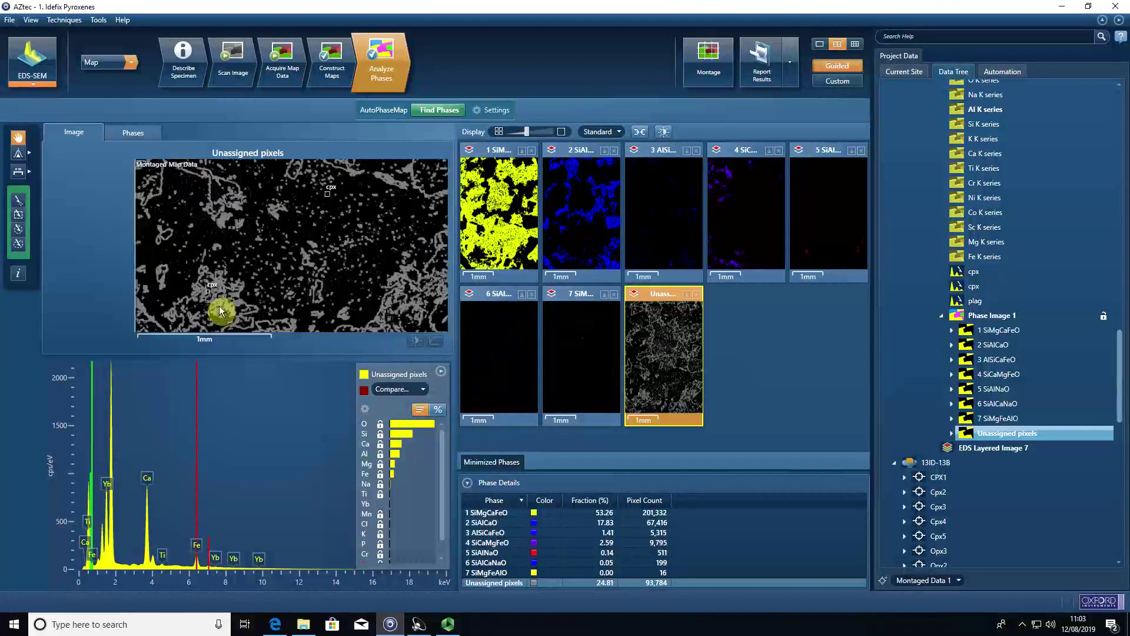
scroll(224, 259, "up", 3)
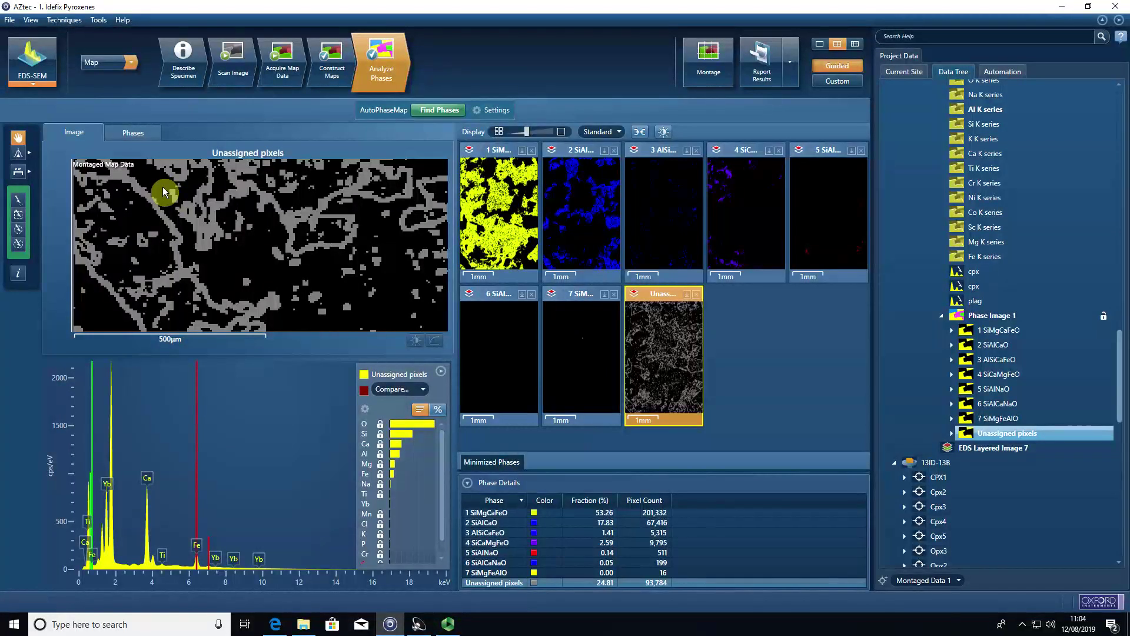
scroll(152, 202, "down", 2)
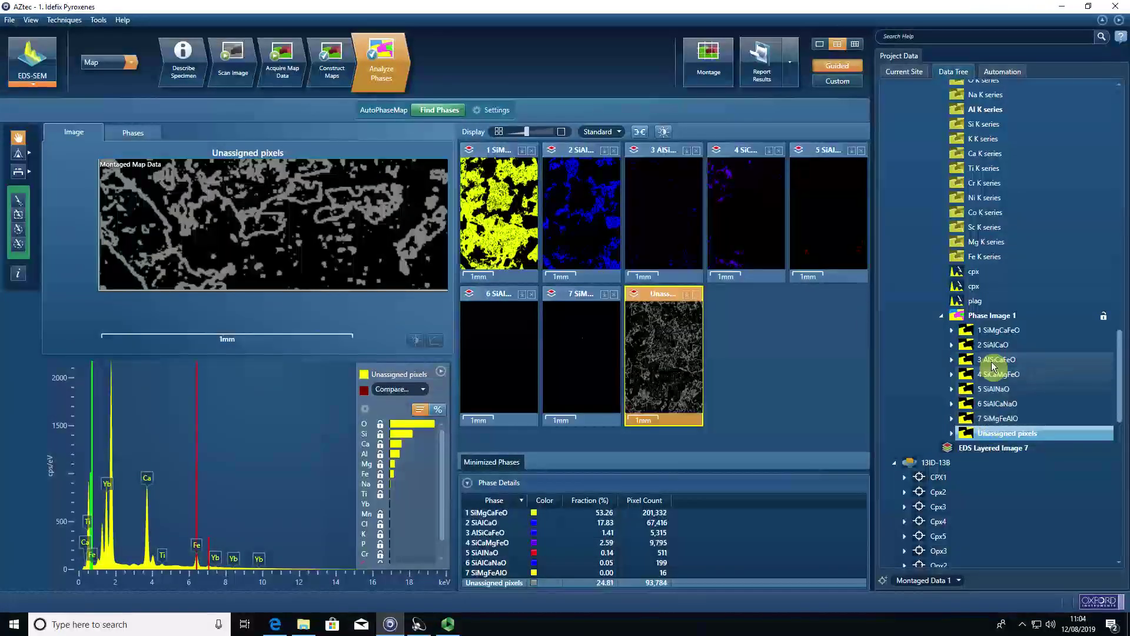
scroll(209, 251, "down", 2)
scroll(206, 252, "down", 3)
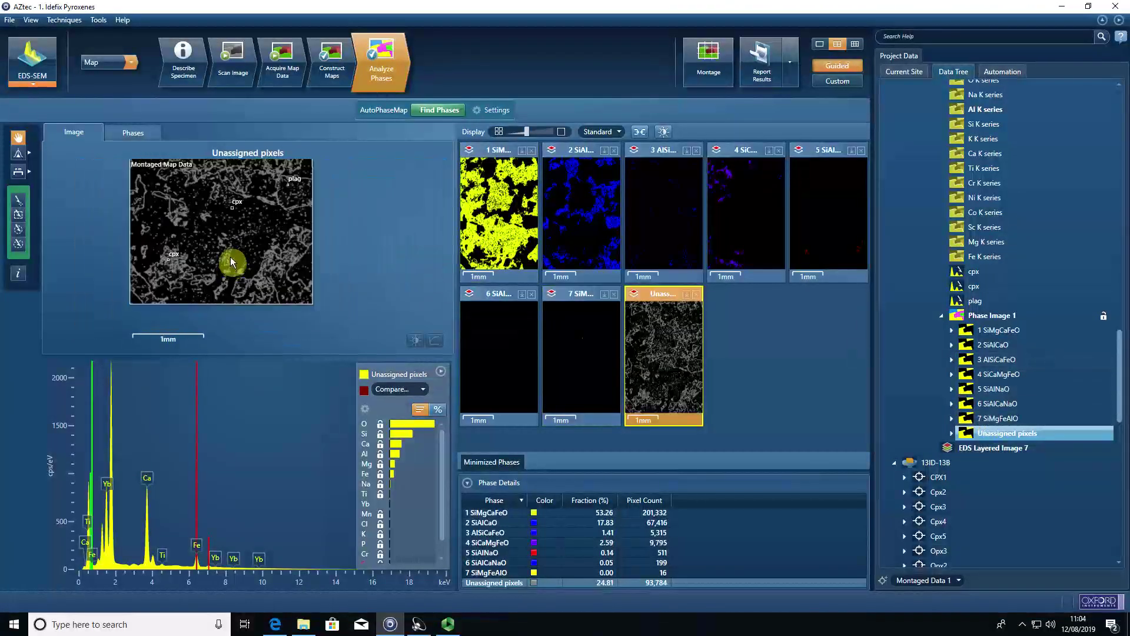
scroll(225, 248, "up", 1)
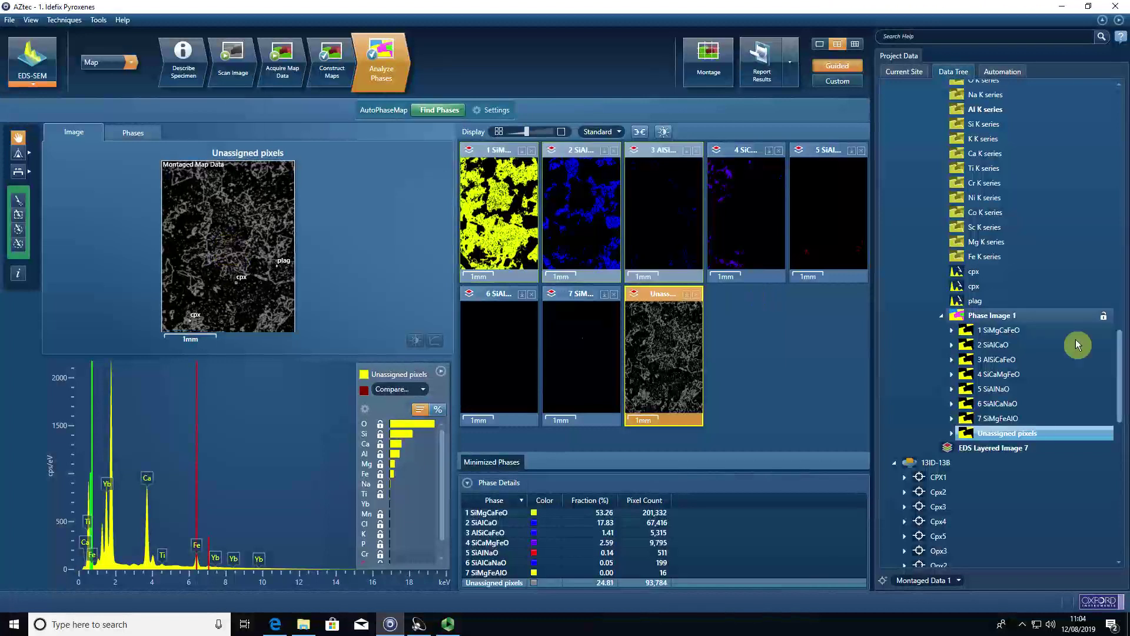
left_click(1005, 333)
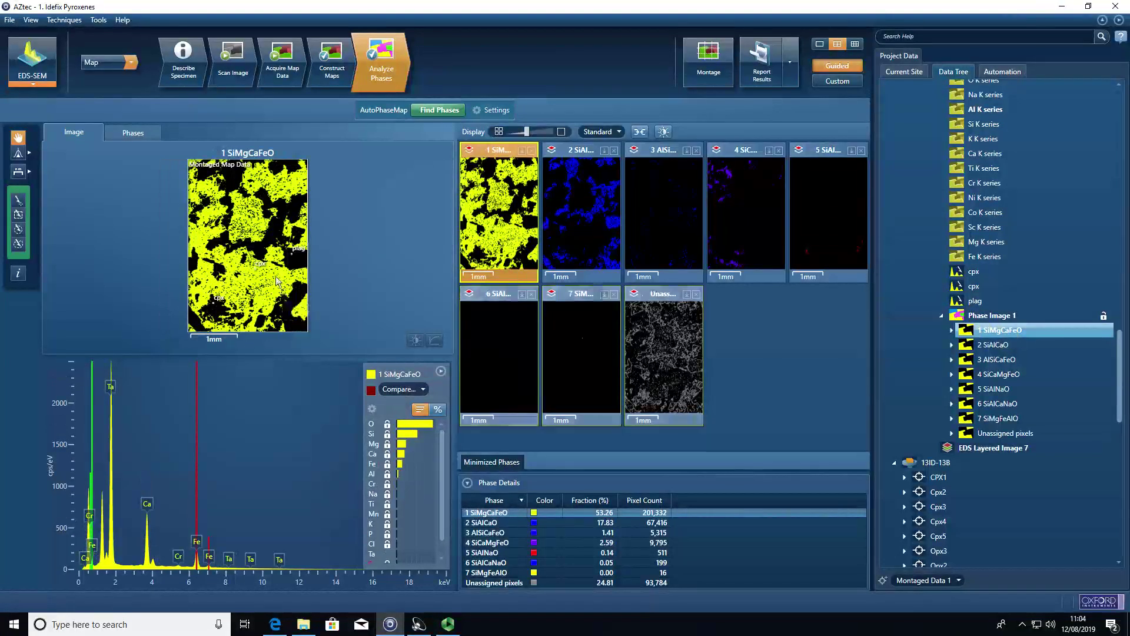
Rename phase 1 SiMgCaFeO to cpx
scroll(256, 274, "up", 5)
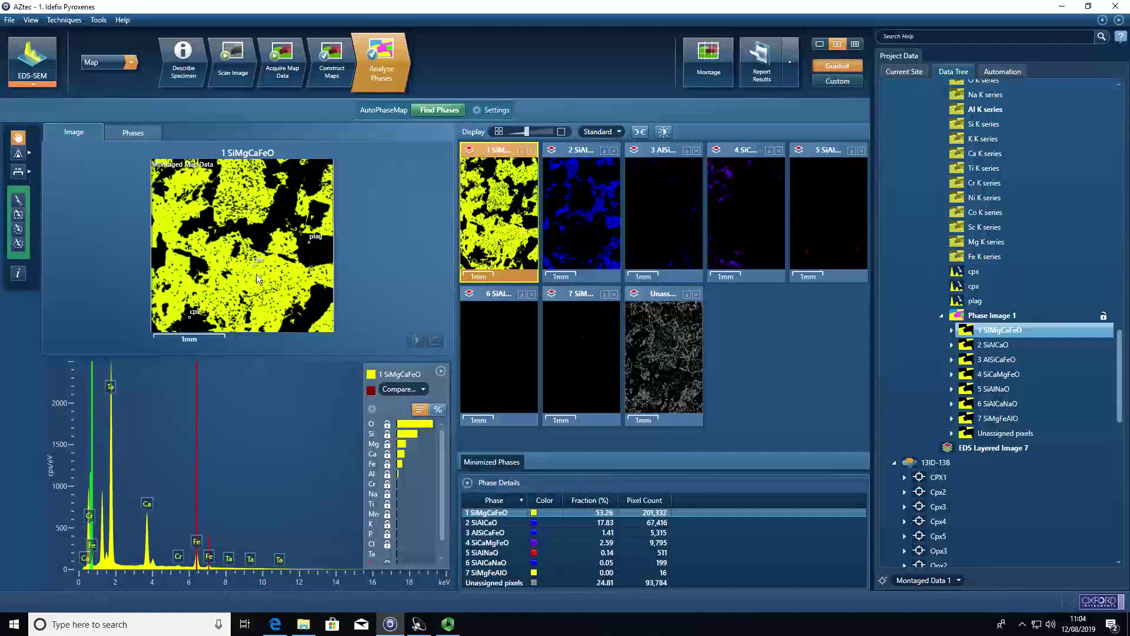
scroll(254, 267, "down", 5)
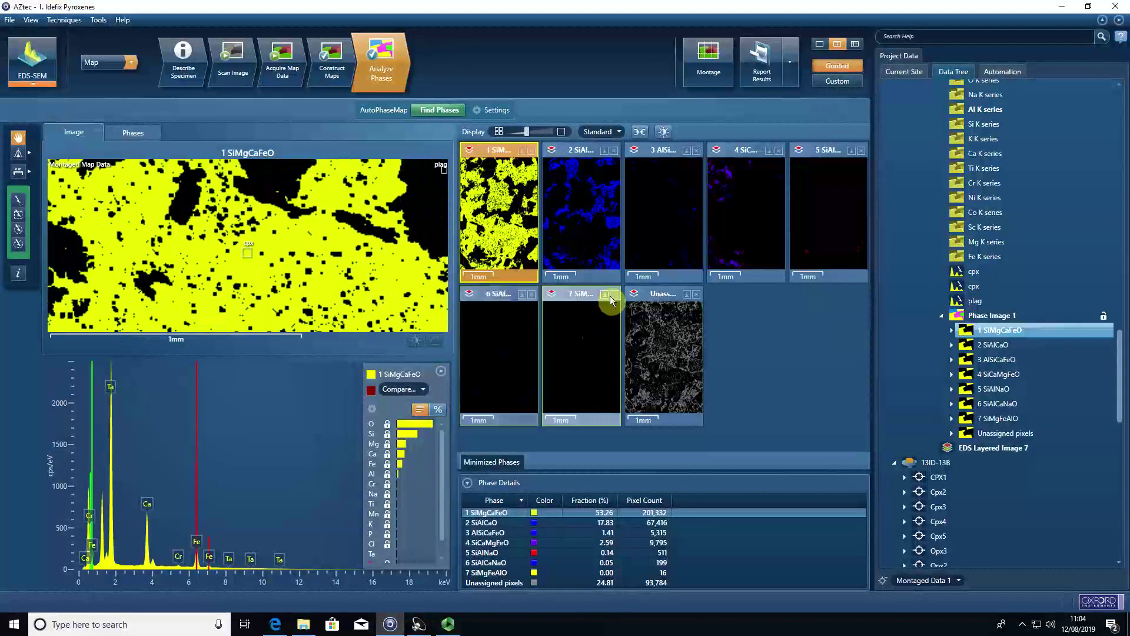
right_click(999, 334)
left_click(1027, 338)
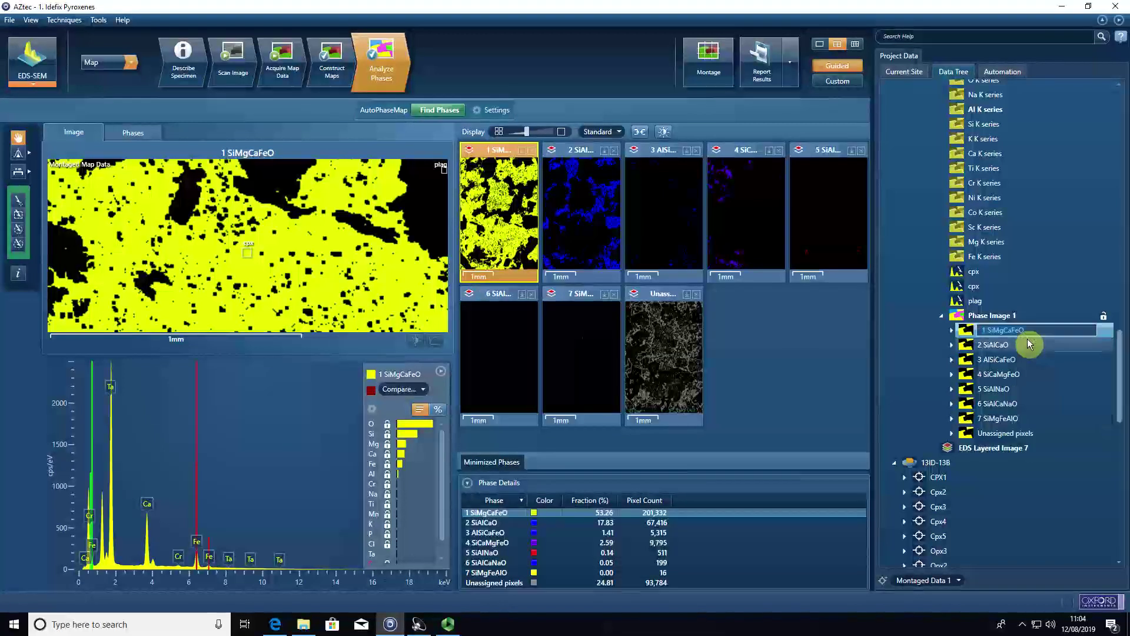
type("cpx")
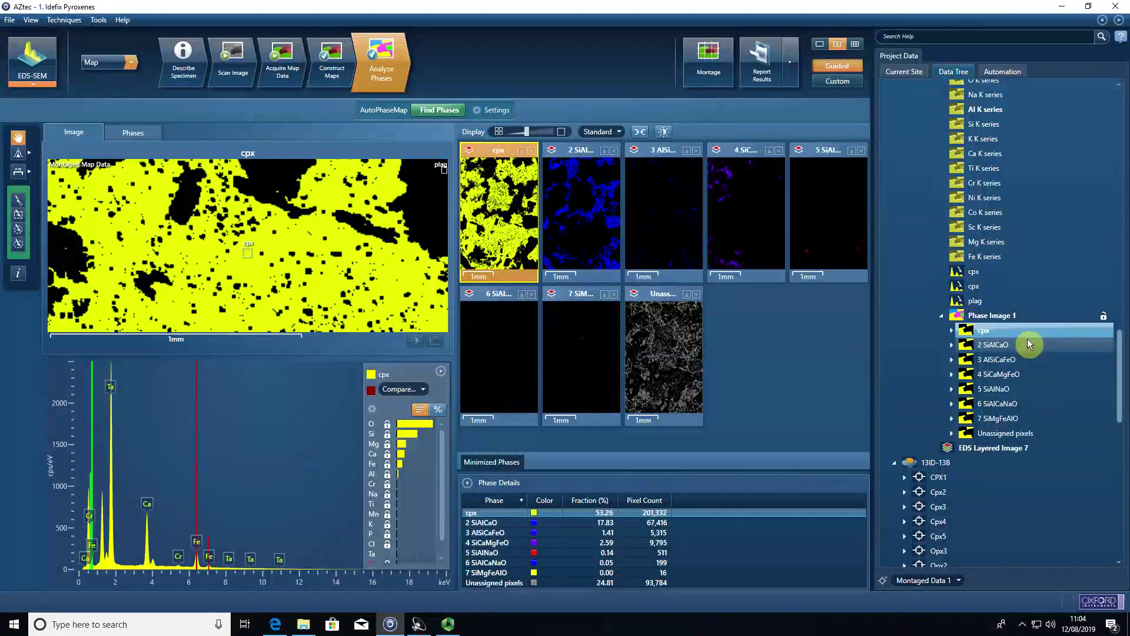
key("Return")
Show the 2 SiAlCaO map and spectrum, returning the map to the full montage view
left_click(992, 347)
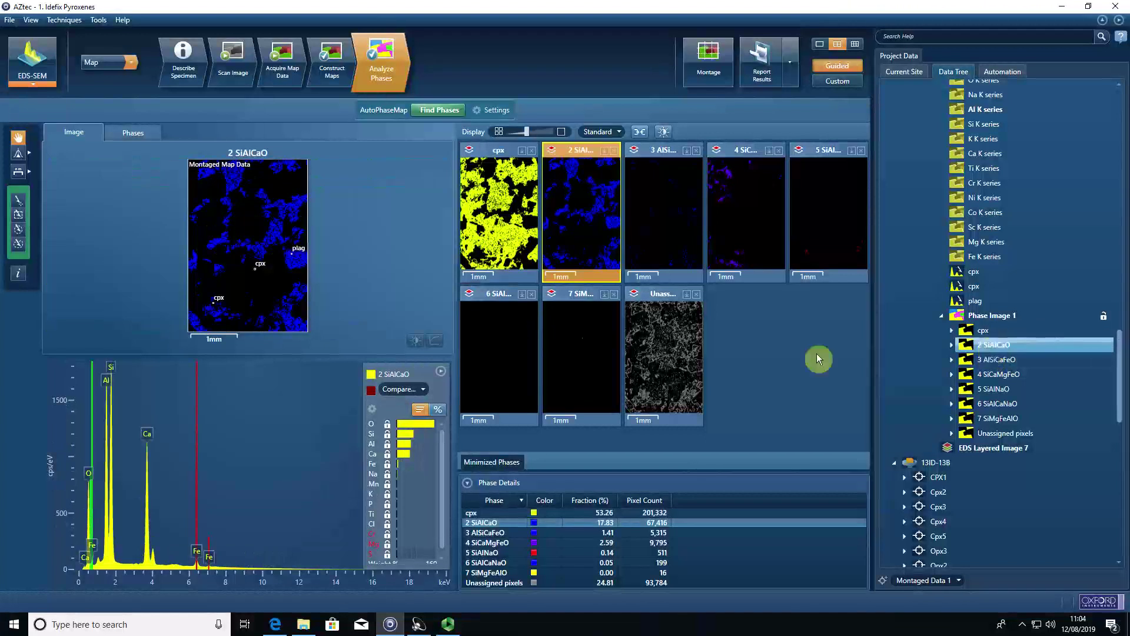
scroll(290, 262, "up", 5)
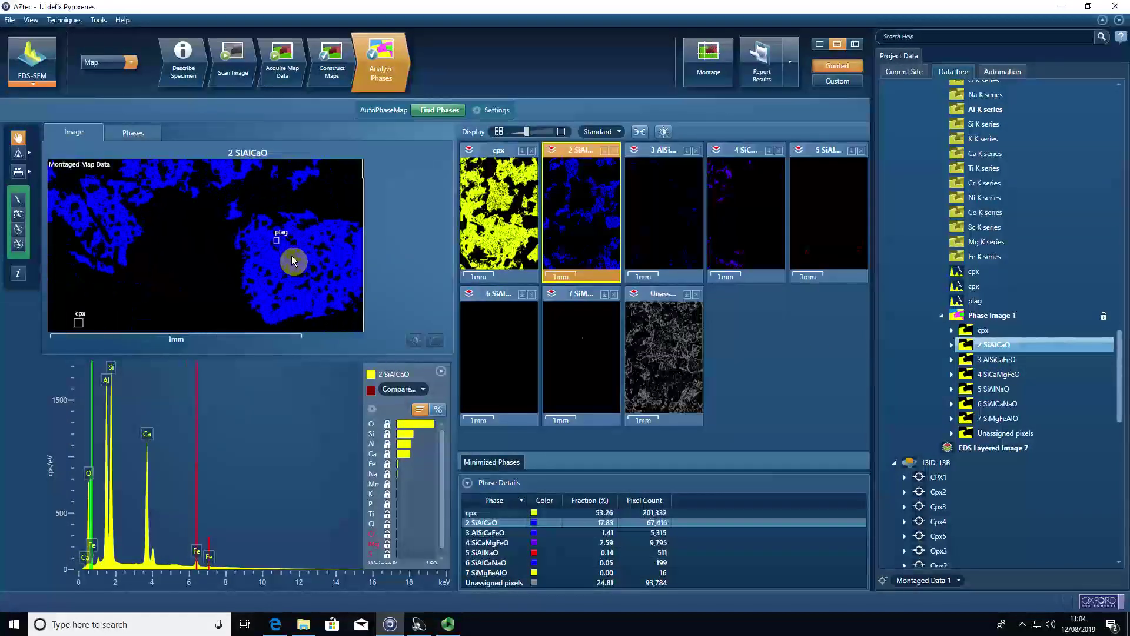
scroll(283, 257, "up", 2)
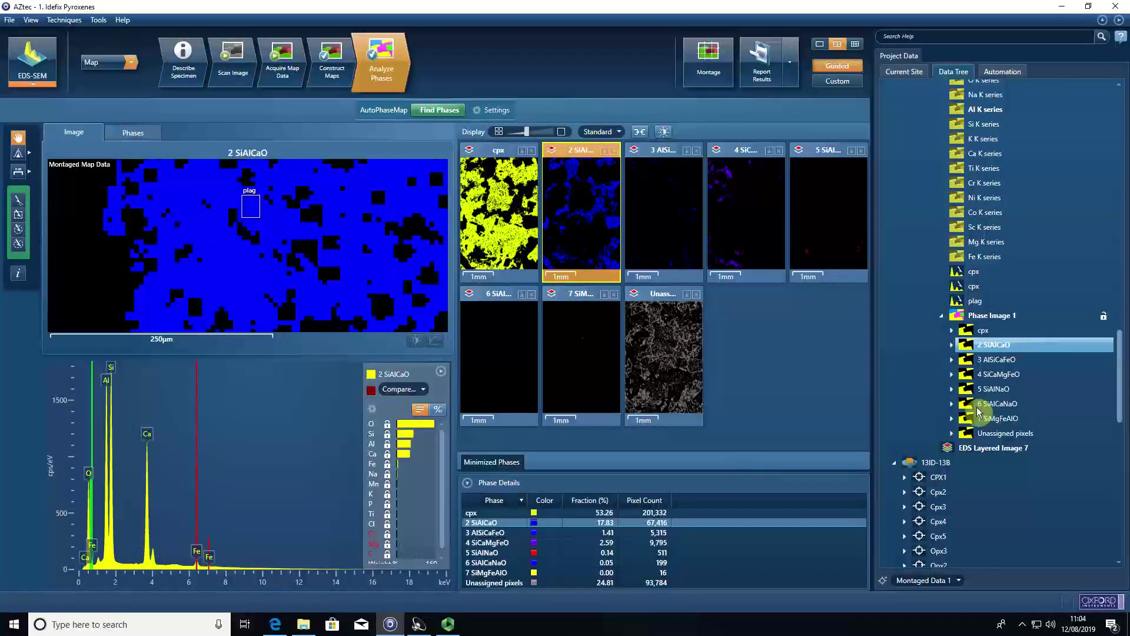
left_click(994, 344)
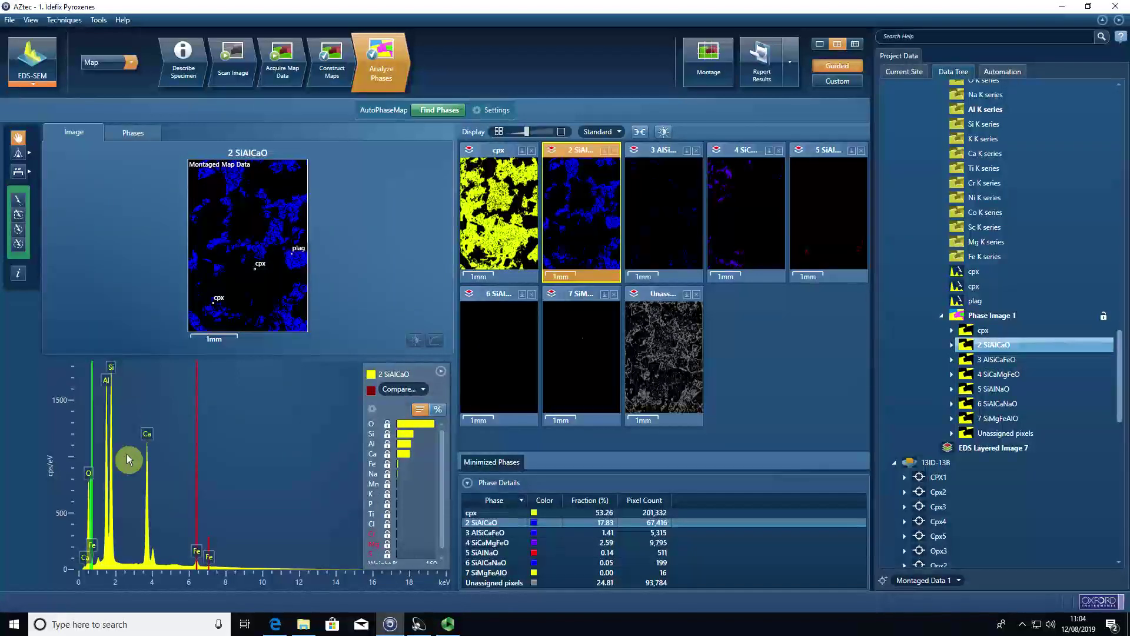
Rename phase 2 SiAlCaO to plag
right_click(989, 346)
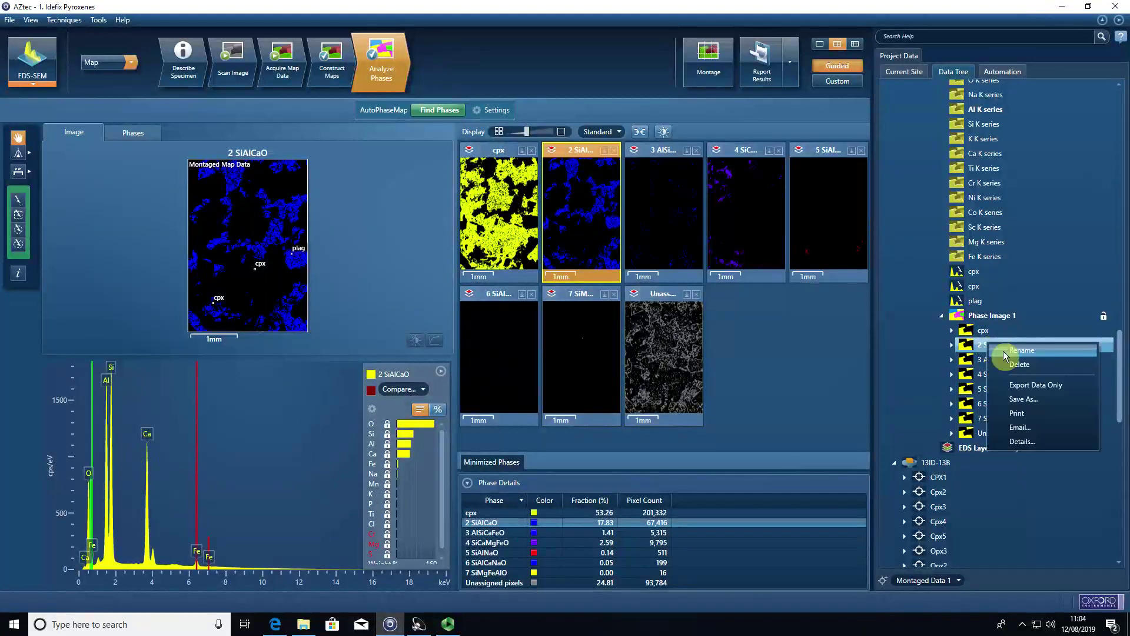
left_click(1004, 352)
type("plag")
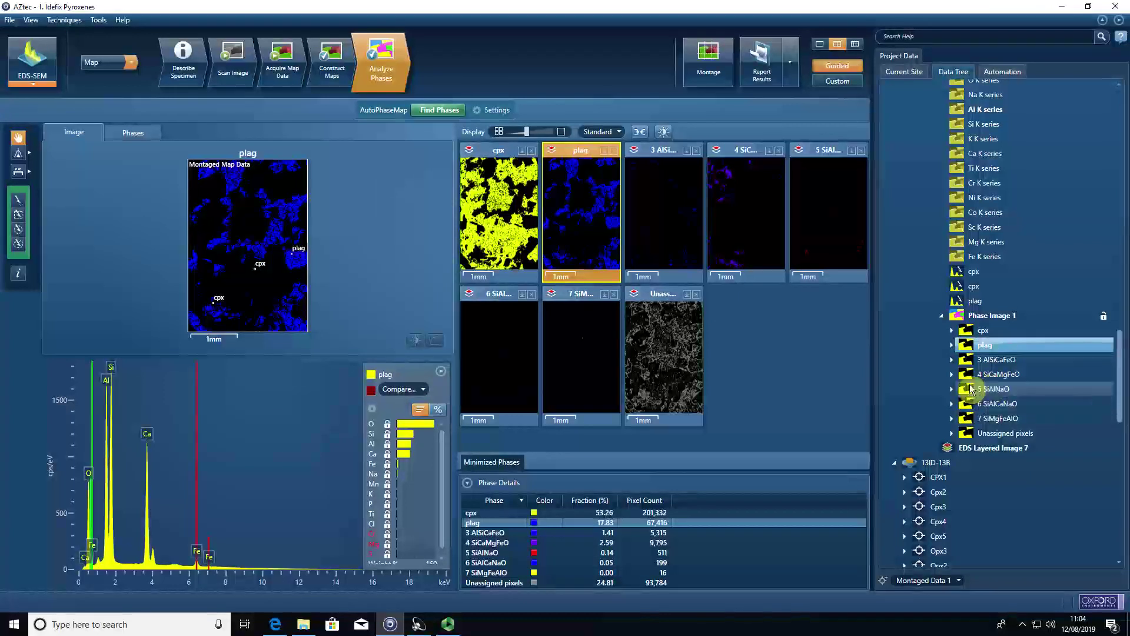
Step through phases 3 AlSiCaFeO to 6 SiAlCaNaO, then zoom into the 4 SiCaMgFeO map
left_click(997, 360)
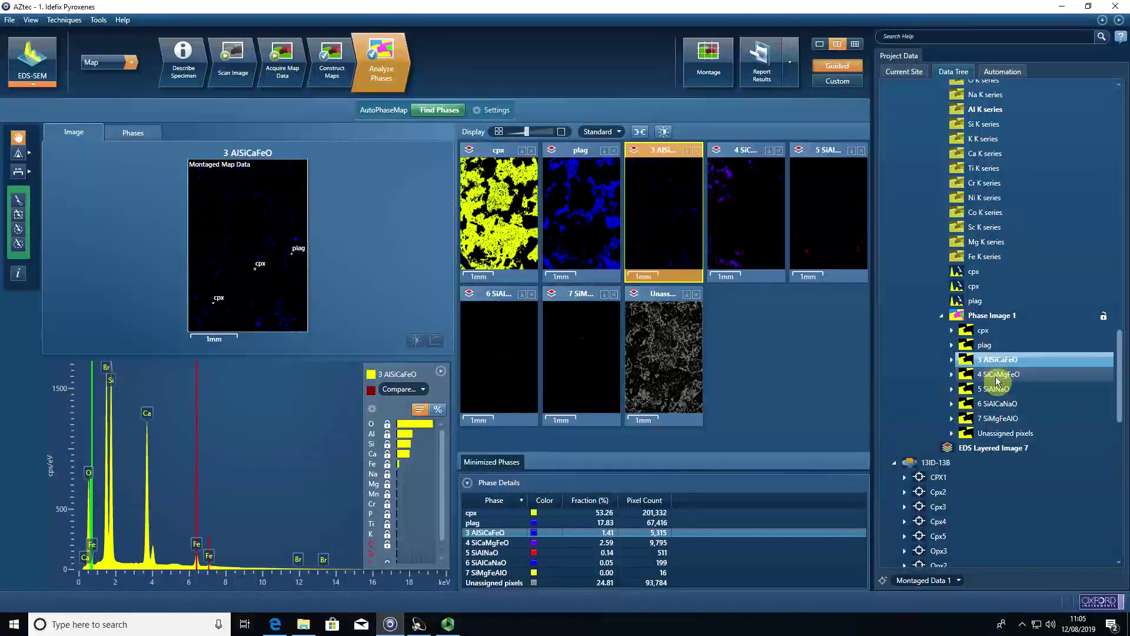
left_click(997, 375)
left_click(996, 389)
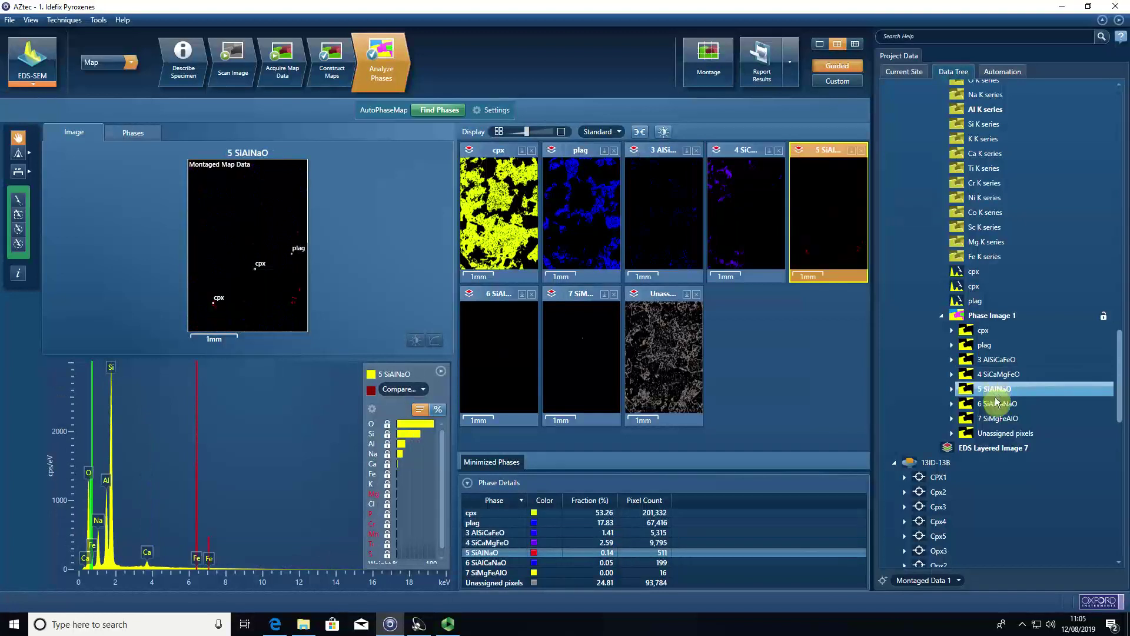
left_click(996, 403)
left_click(995, 361)
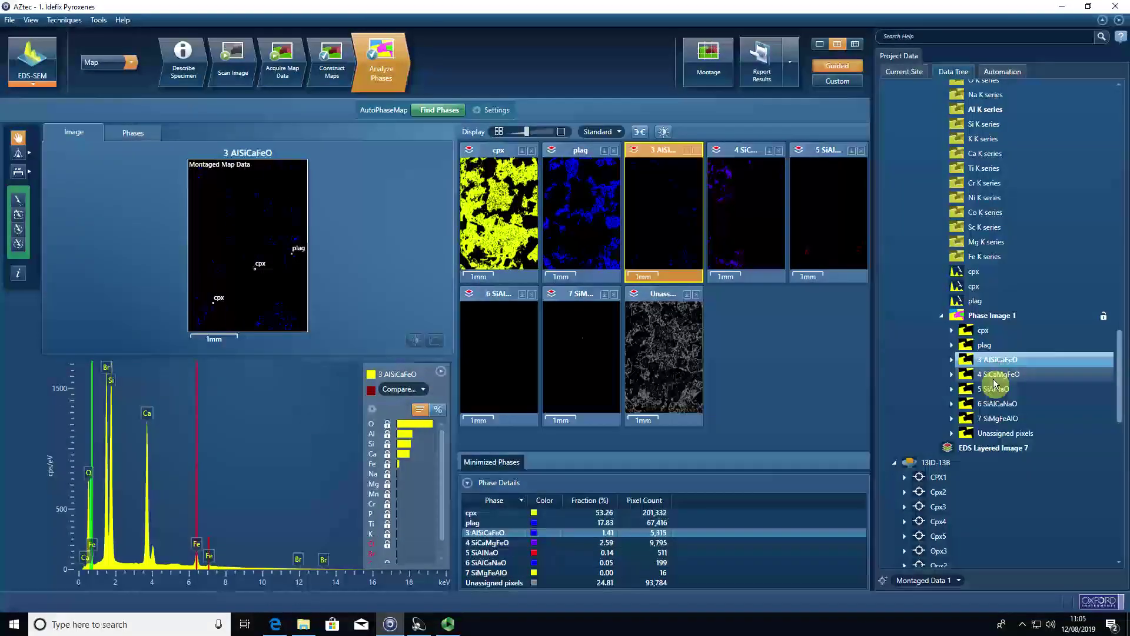
left_click(995, 377)
scroll(276, 188, "up", 3)
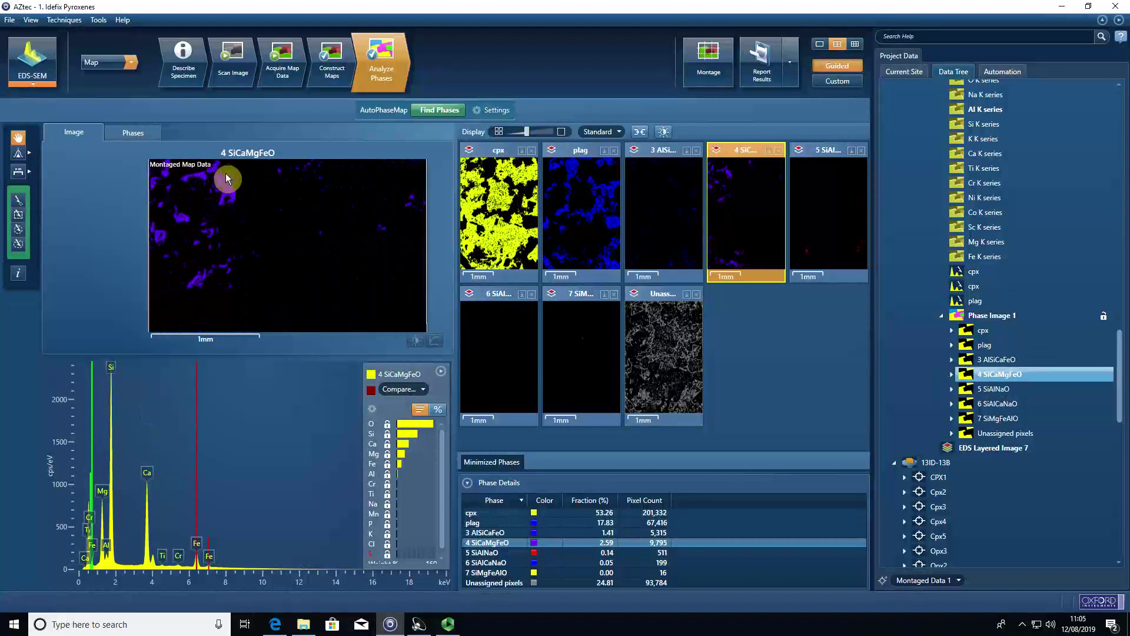
scroll(225, 173, "up", 3)
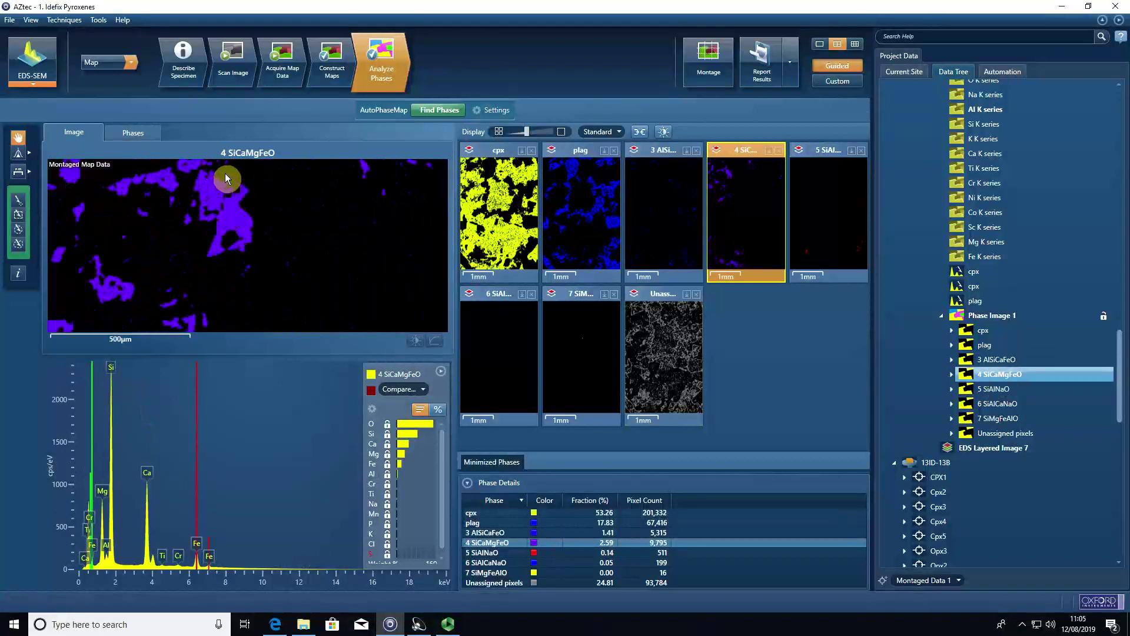
Take a rectangular-region spectrum of the purple grain, rename phase 4 to Fe-cpx, then view cpx
left_click(16, 217)
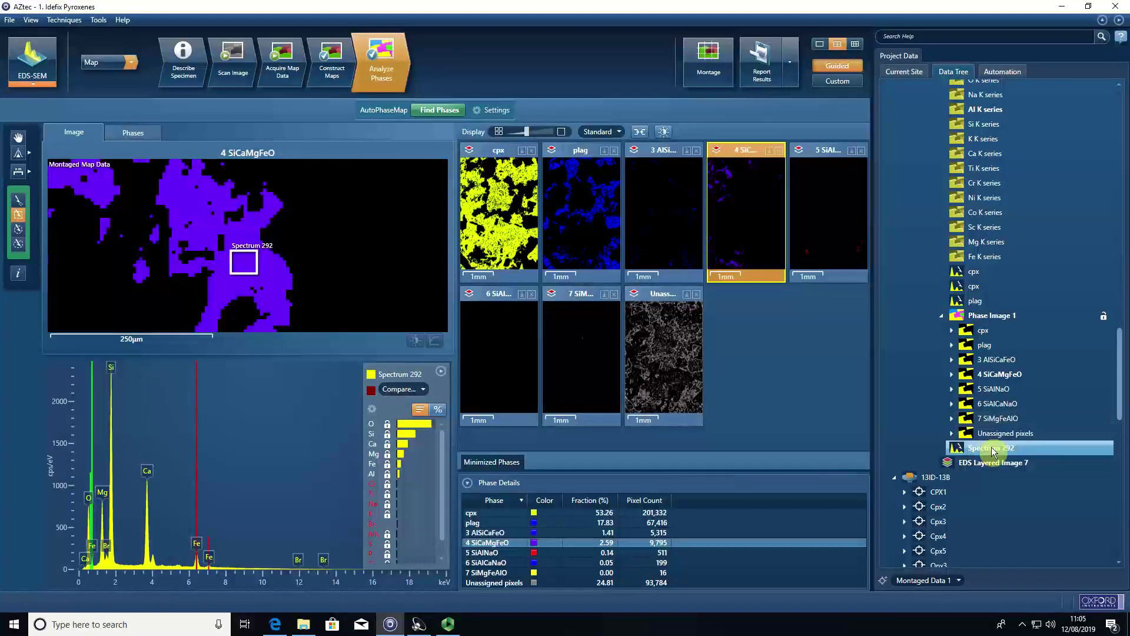
right_click(1009, 375)
left_click(1010, 381)
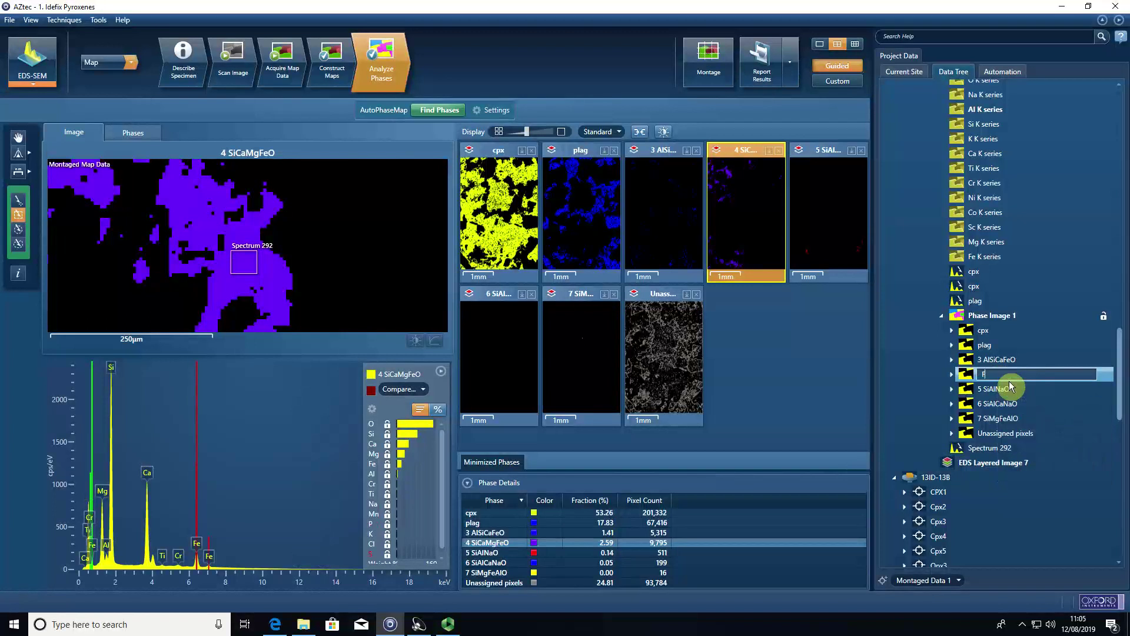
type("Fe-cpx")
left_click(1010, 389)
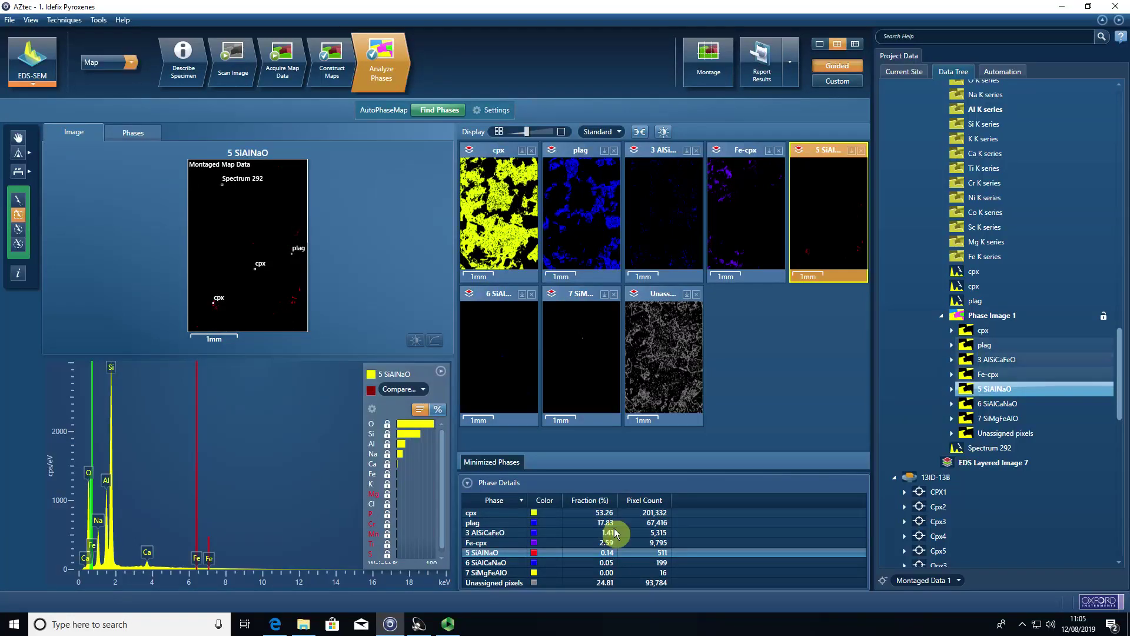
left_click(493, 513)
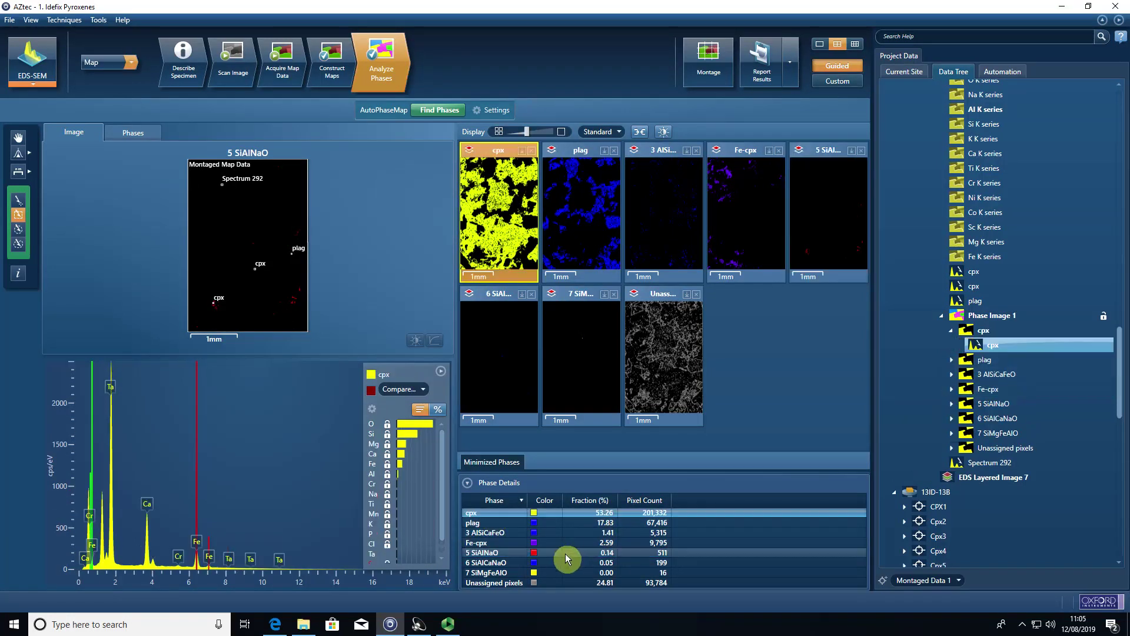
Select all Phase Details rows, then review the 5 SiAlNaO and 6 SiAlCaNaO phases
left_click(504, 583, "shift")
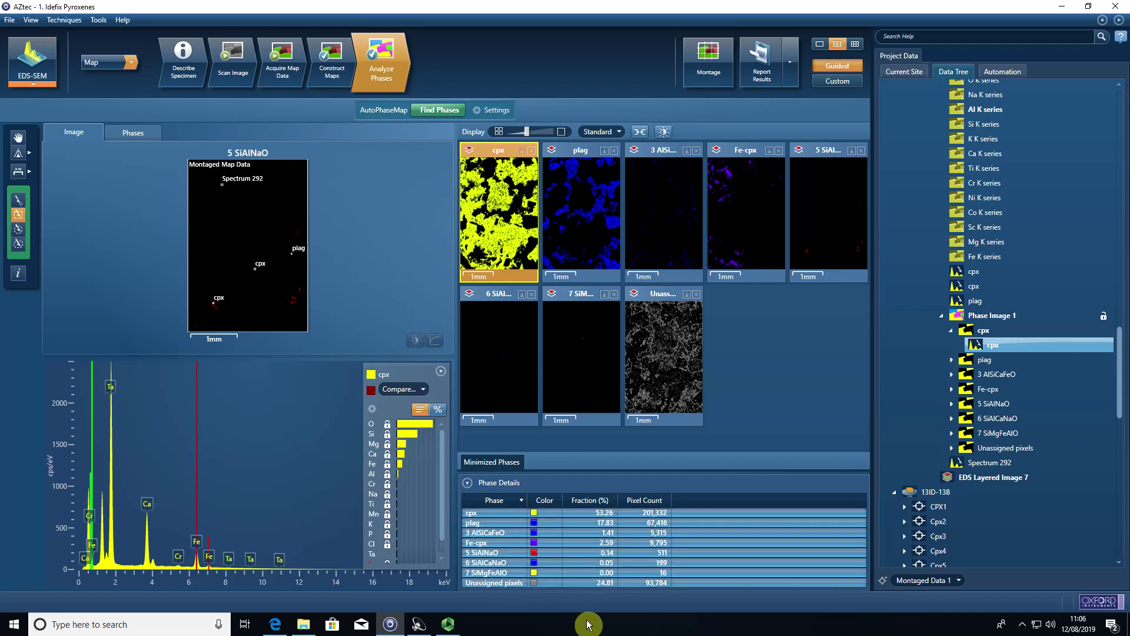
left_click(639, 553)
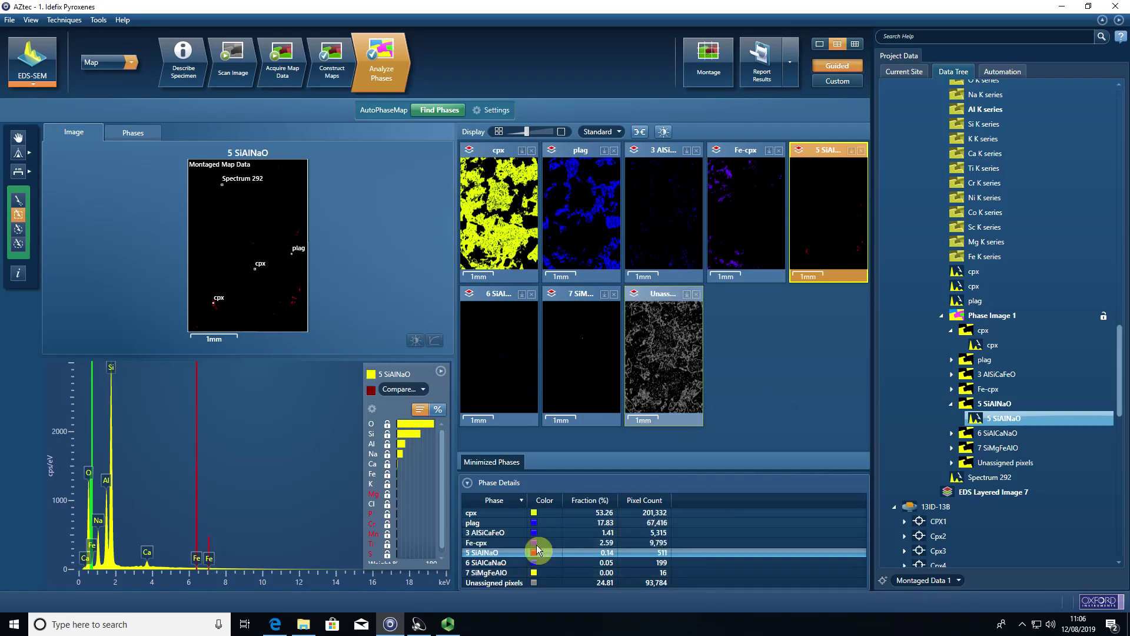
left_click(492, 564)
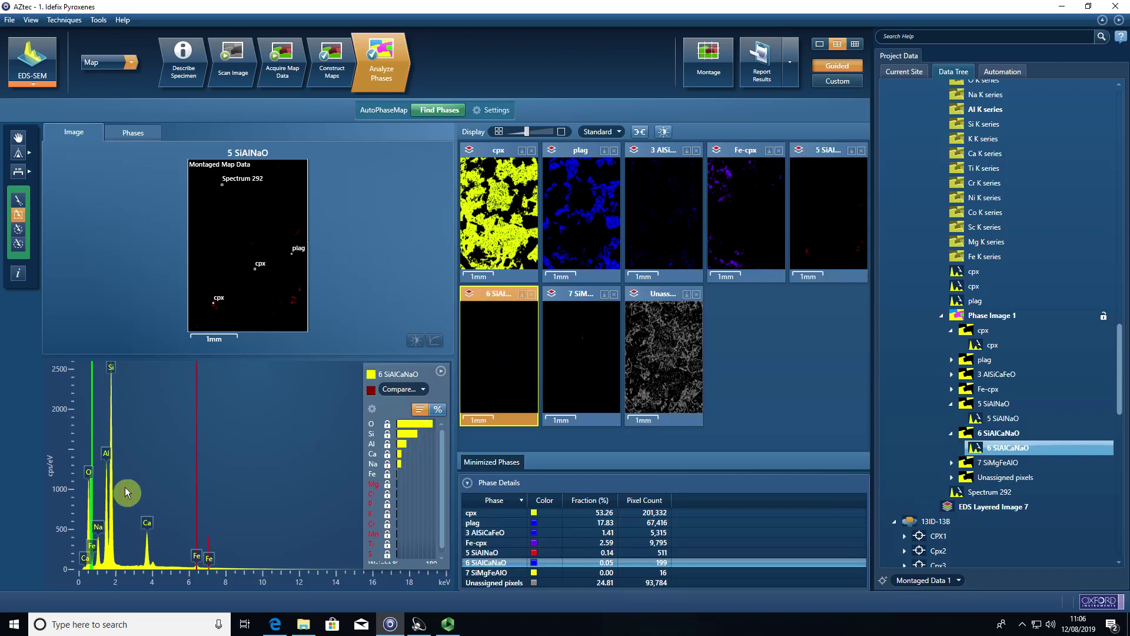
Compare phases 7 SiMgFeAlO and 6 SiAlCaNaO, then rename 6 SiAlCaNaO to plag
left_click(480, 573)
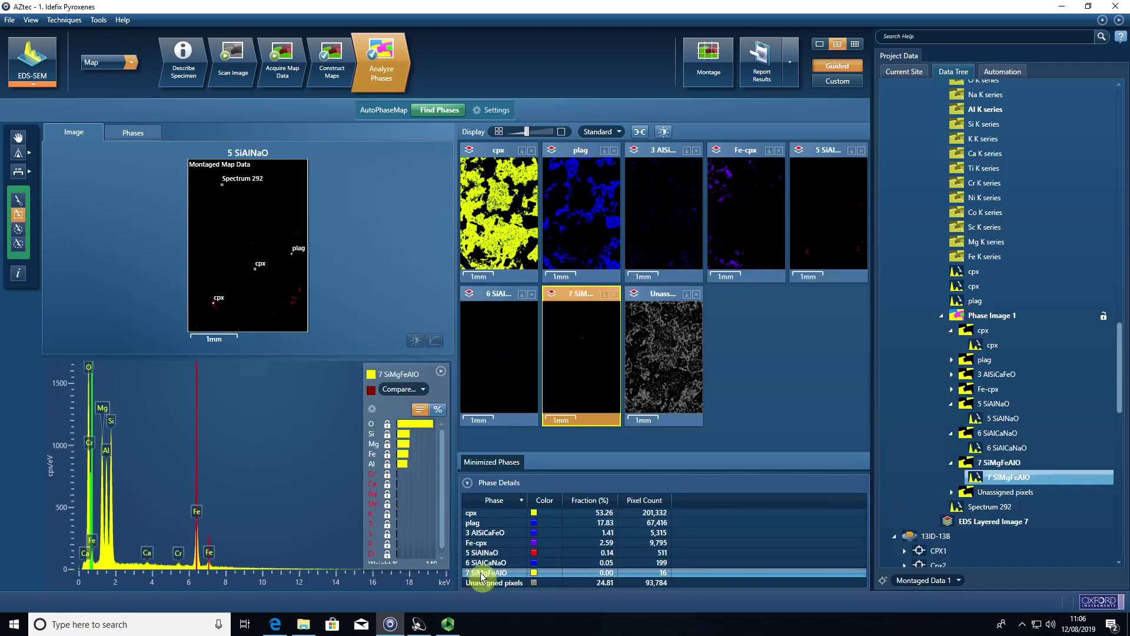
left_click(484, 563)
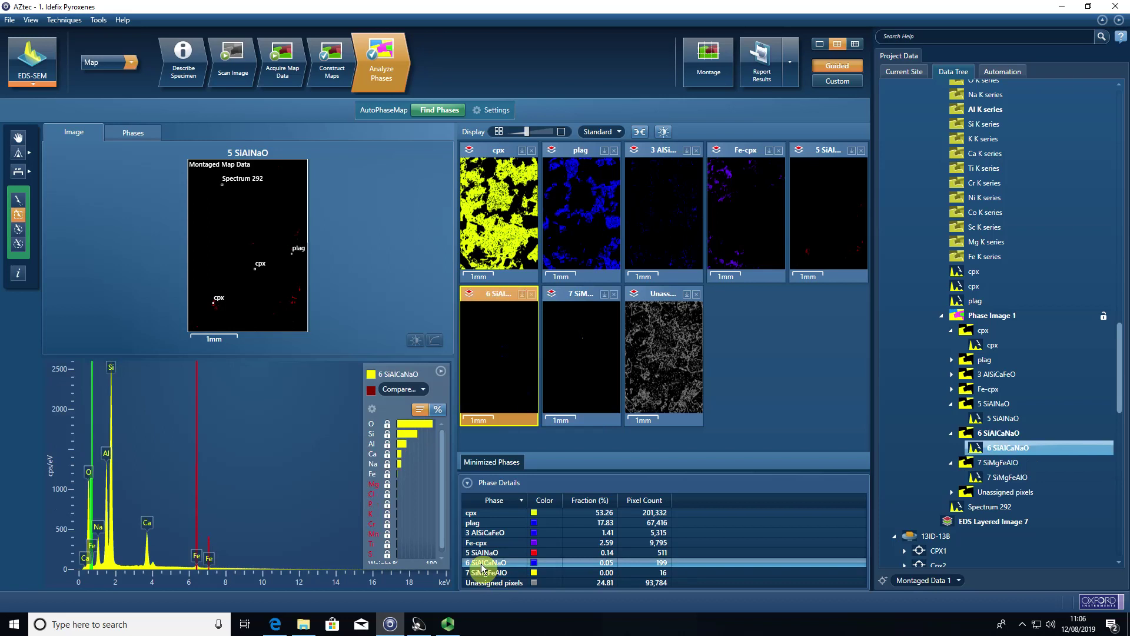
right_click(995, 435)
left_click(1001, 521)
type("p")
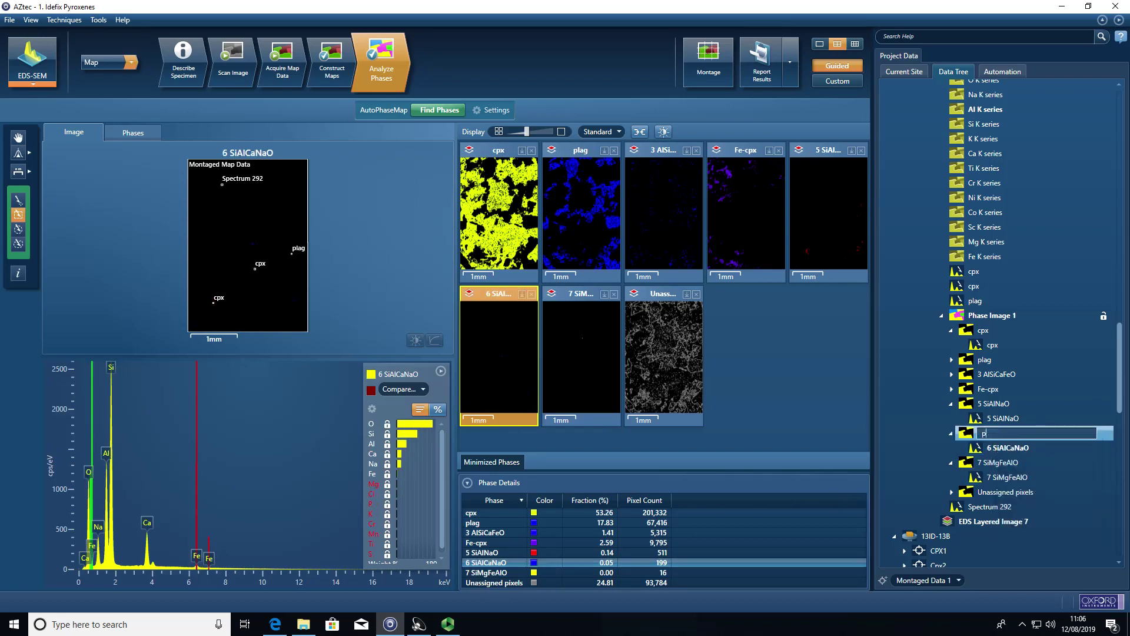
type("lag")
key("Return")
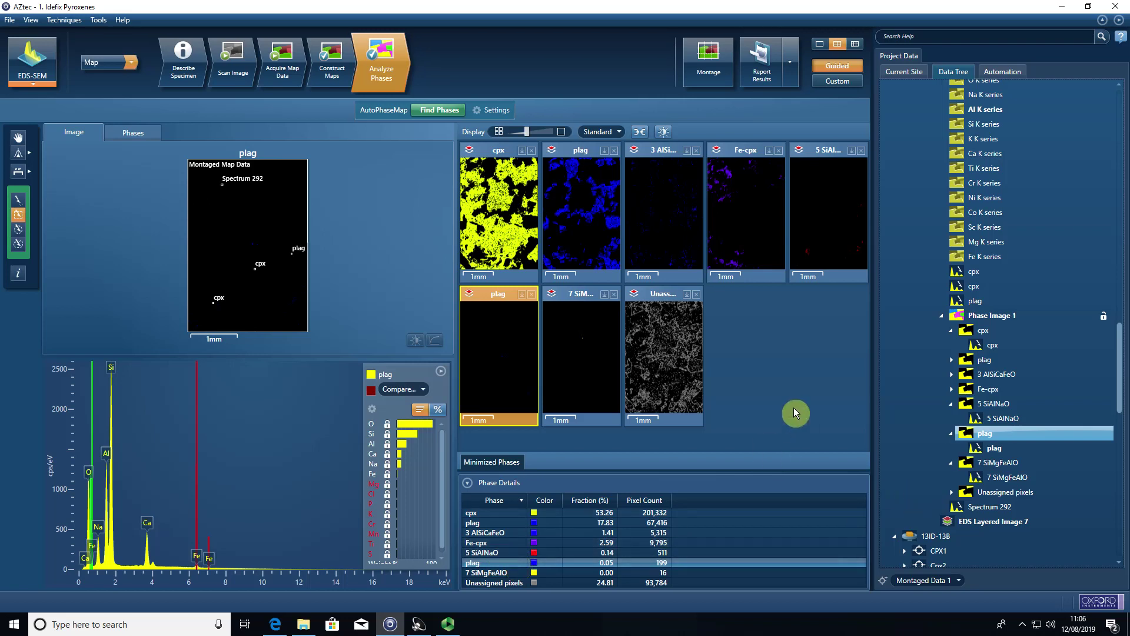
Merge the top plag phase into the other plag phase
right_click(580, 225)
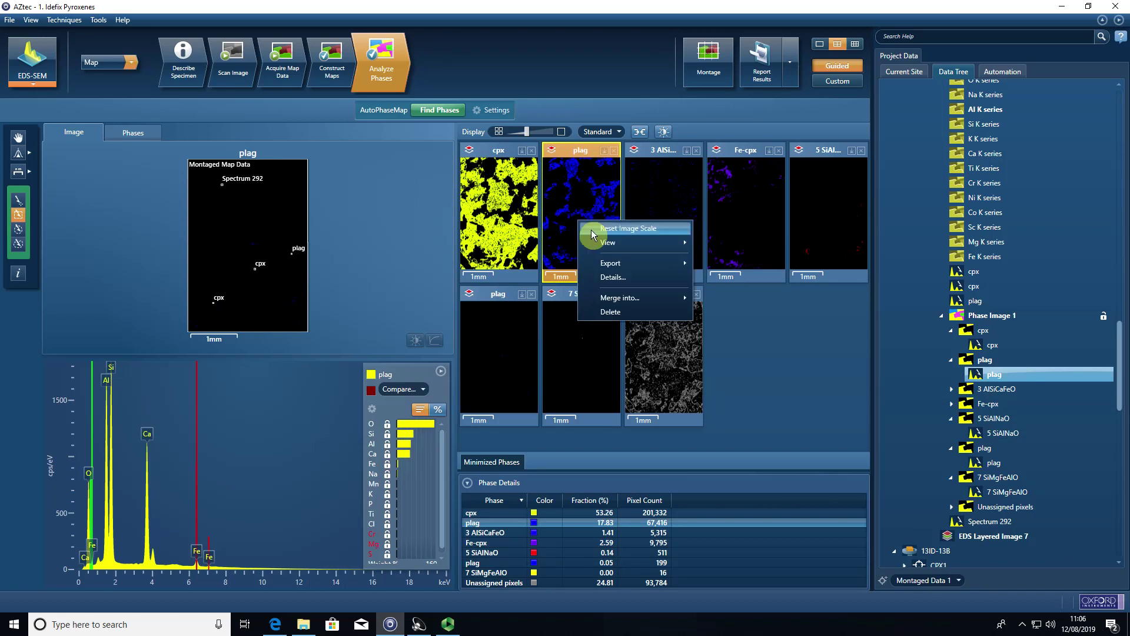
mouse_move(628, 299)
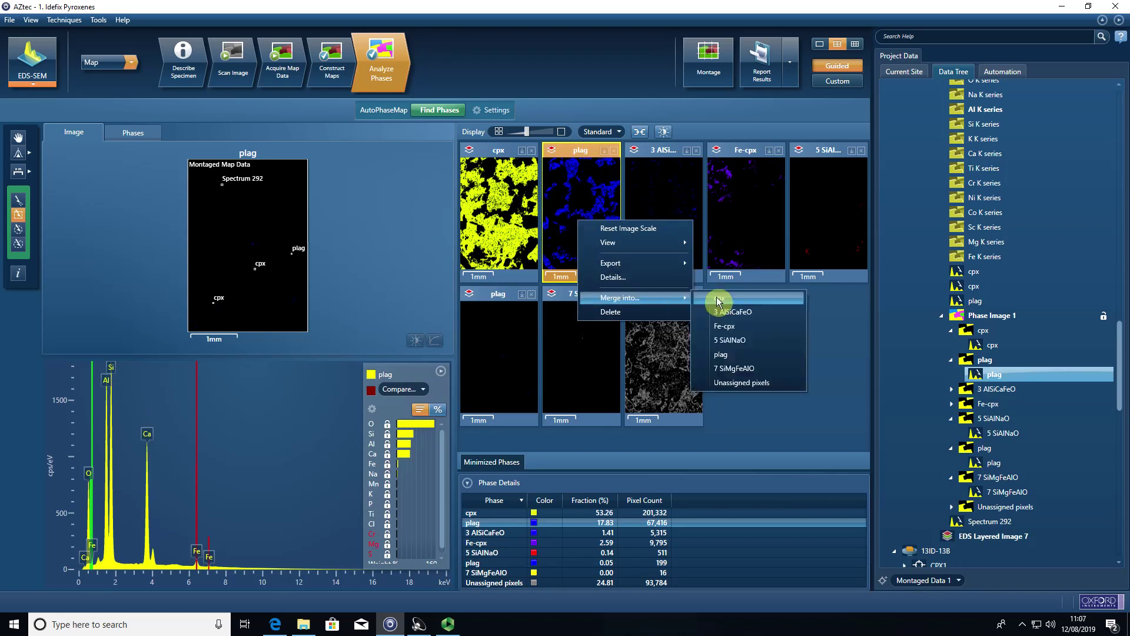
left_click(729, 355)
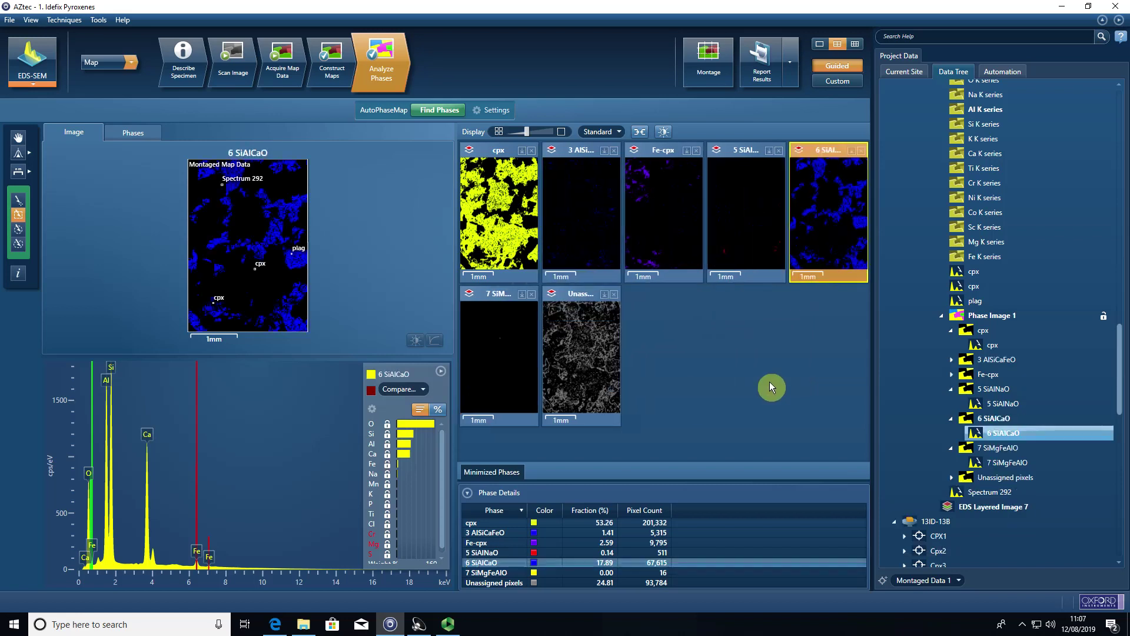
Rename the resulting merged 6 SiAlCaO phase to plag
left_click(992, 419)
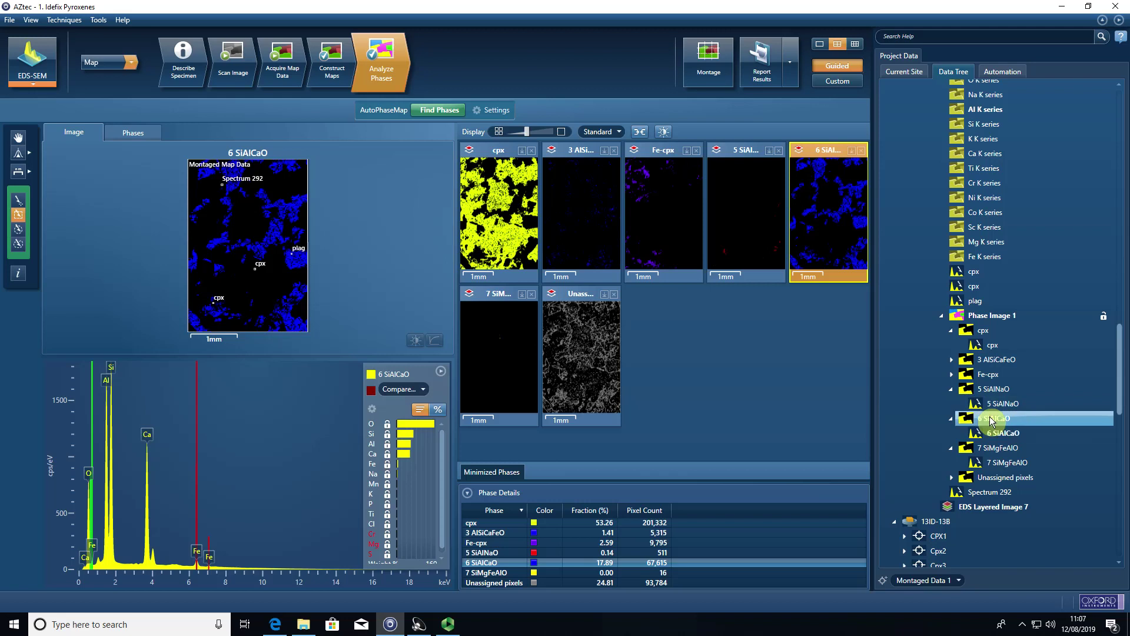
right_click(992, 419)
left_click(1010, 431)
type("p")
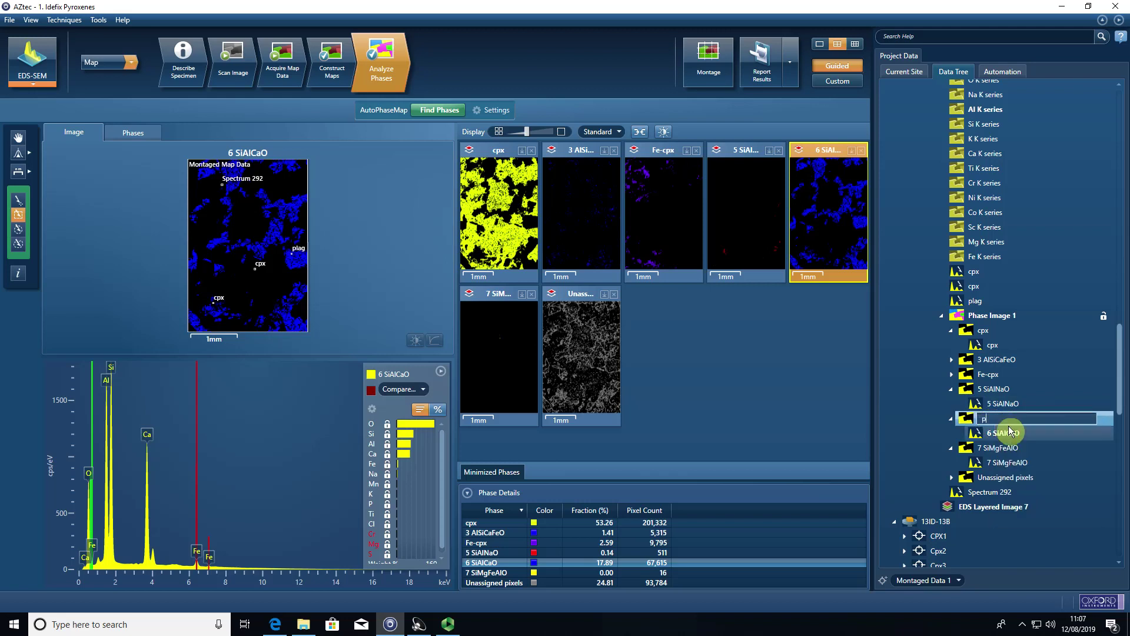
type("lag")
key("Return")
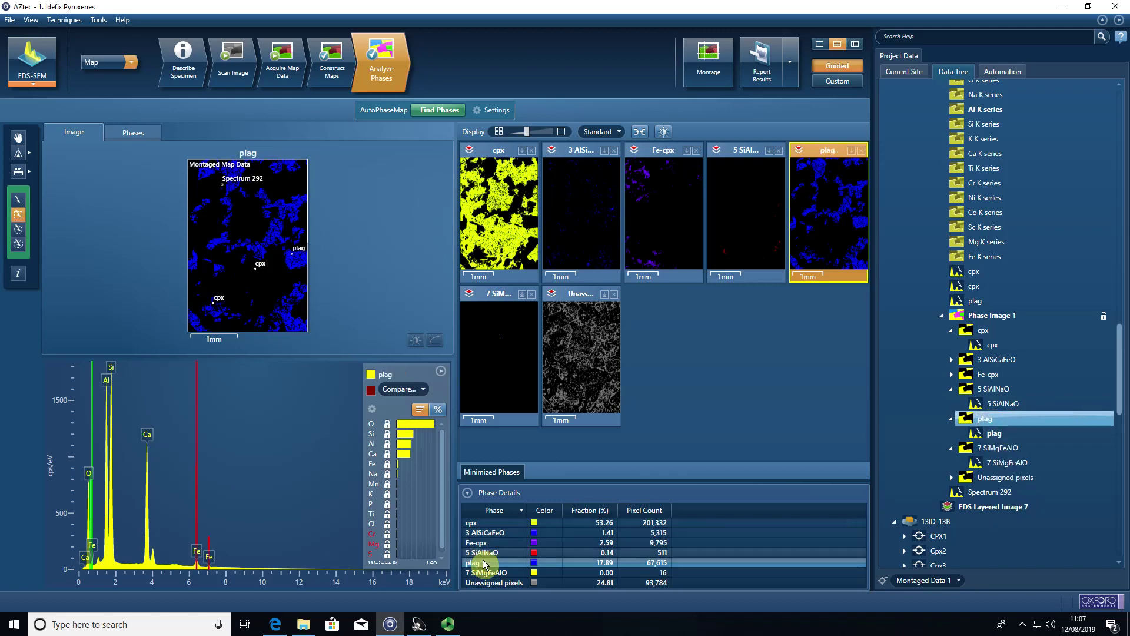